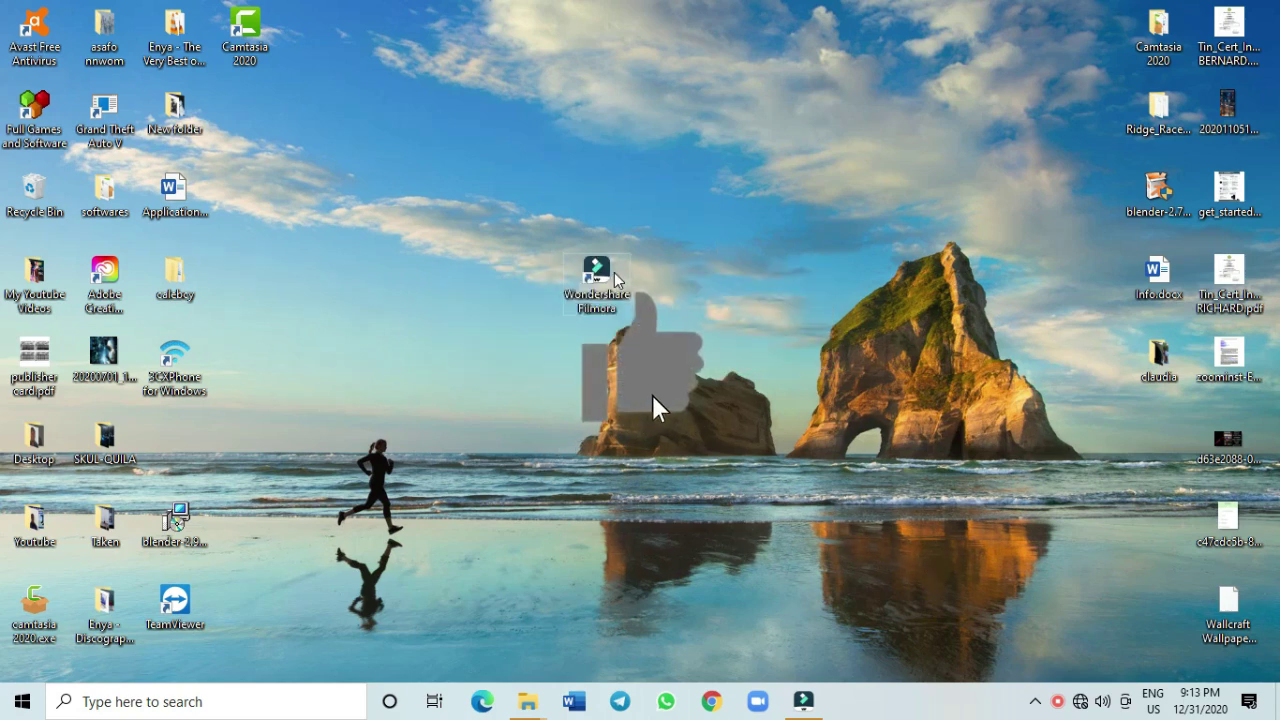
# Step: Move the Wondershare Filmora desktop shortcut near the centre of the desktop
pyautogui.moveTo(800, 170); pyautogui.dragTo(685, 195)
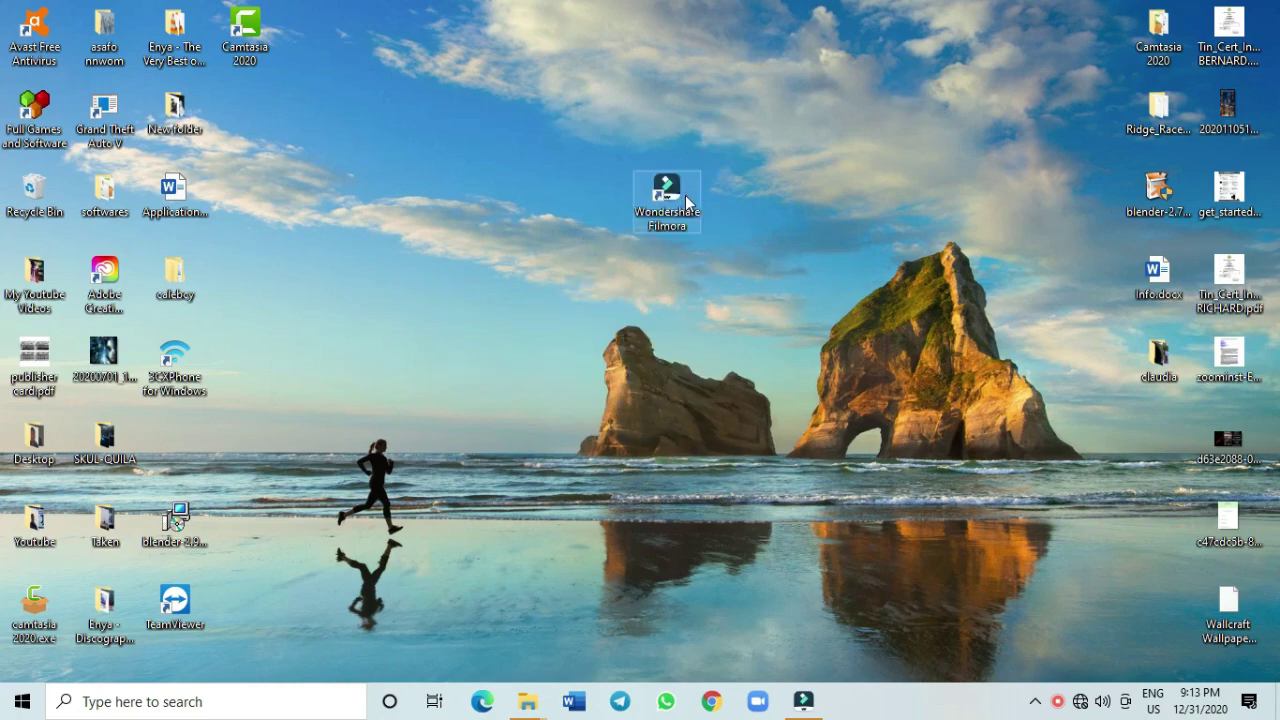
# Step: Bring up the Filmora editor with VE Project 1 loaded from the taskbar
pyautogui.click(779, 467)
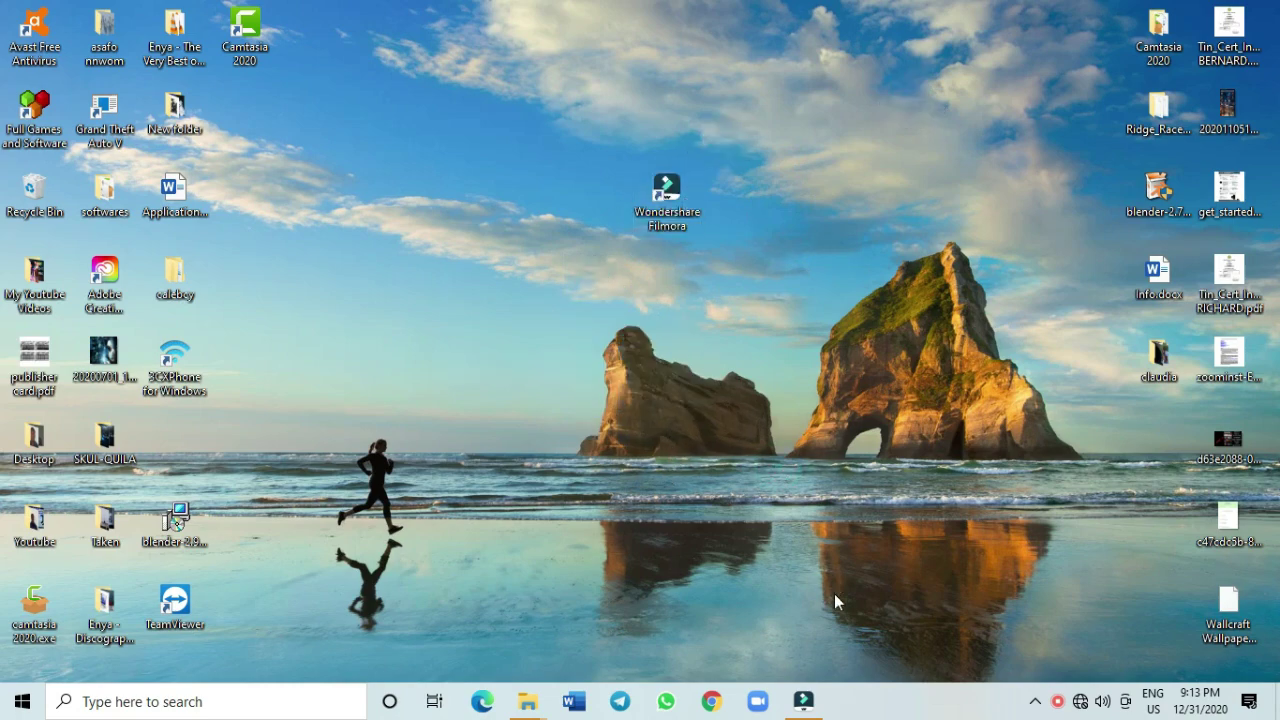
pyautogui.click(814, 704)
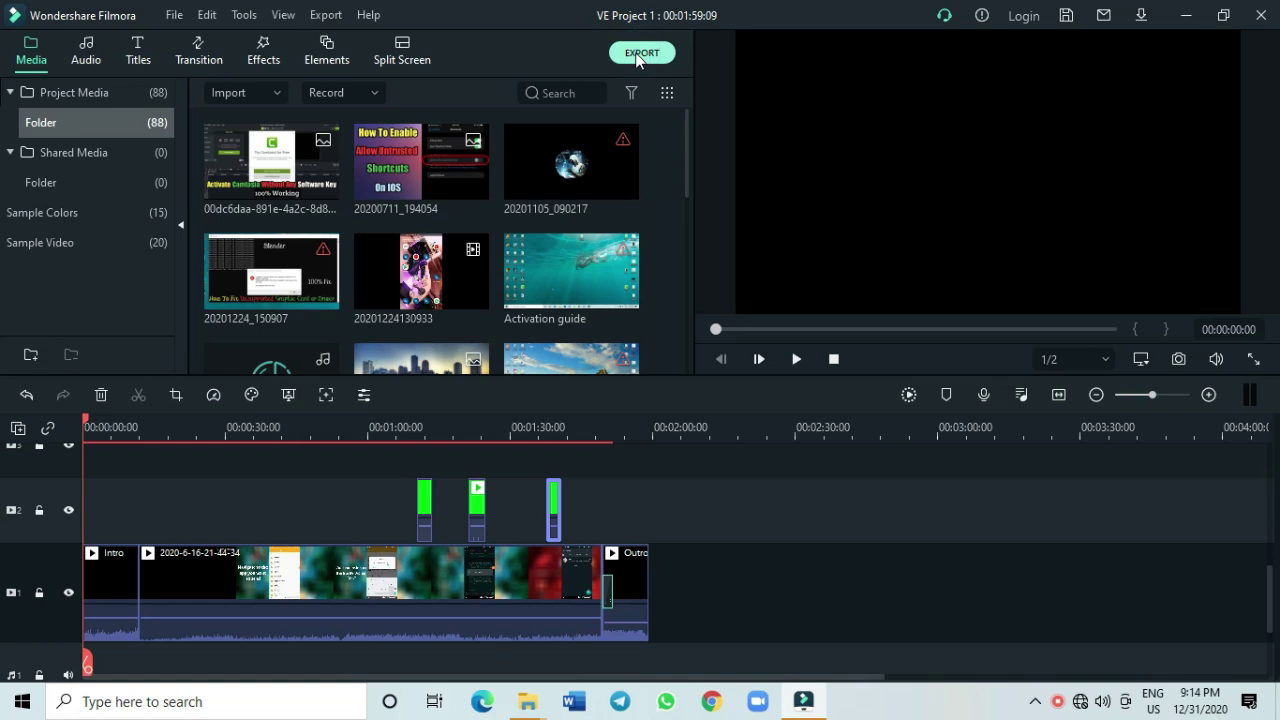
# Step: Open the Export dialog on its Device tab
pyautogui.click(637, 56)
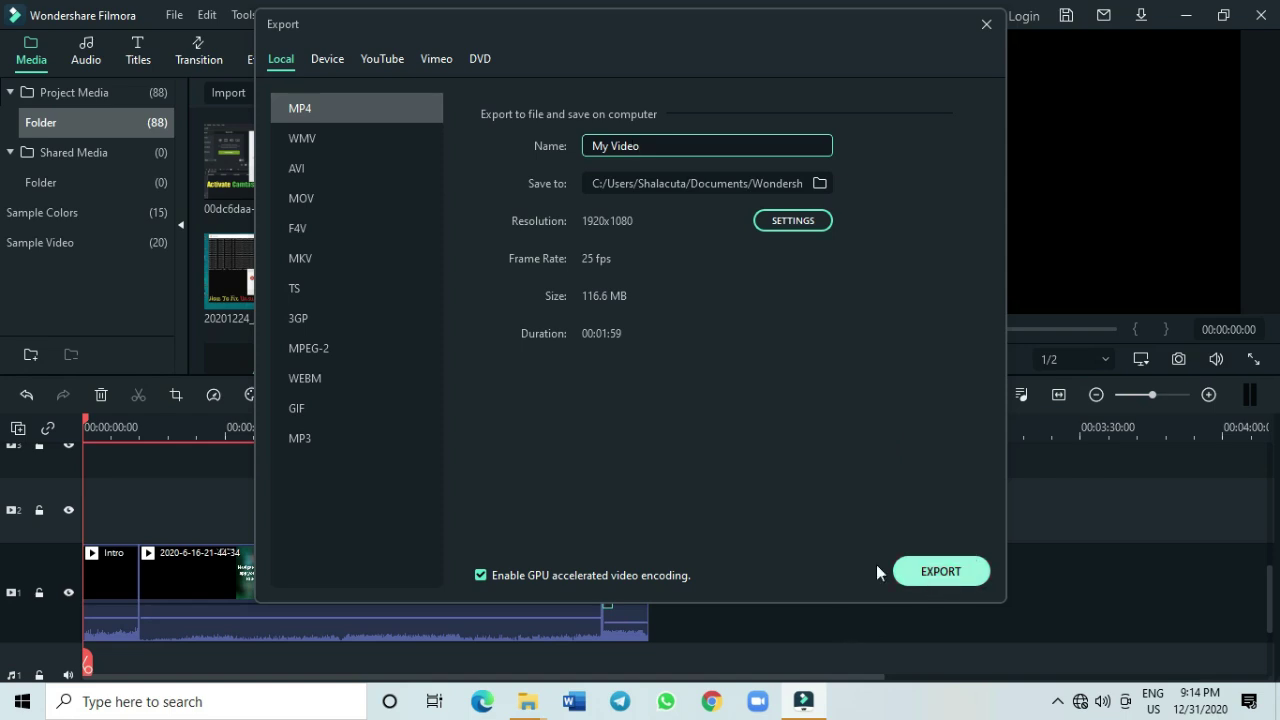
pyautogui.click(327, 63)
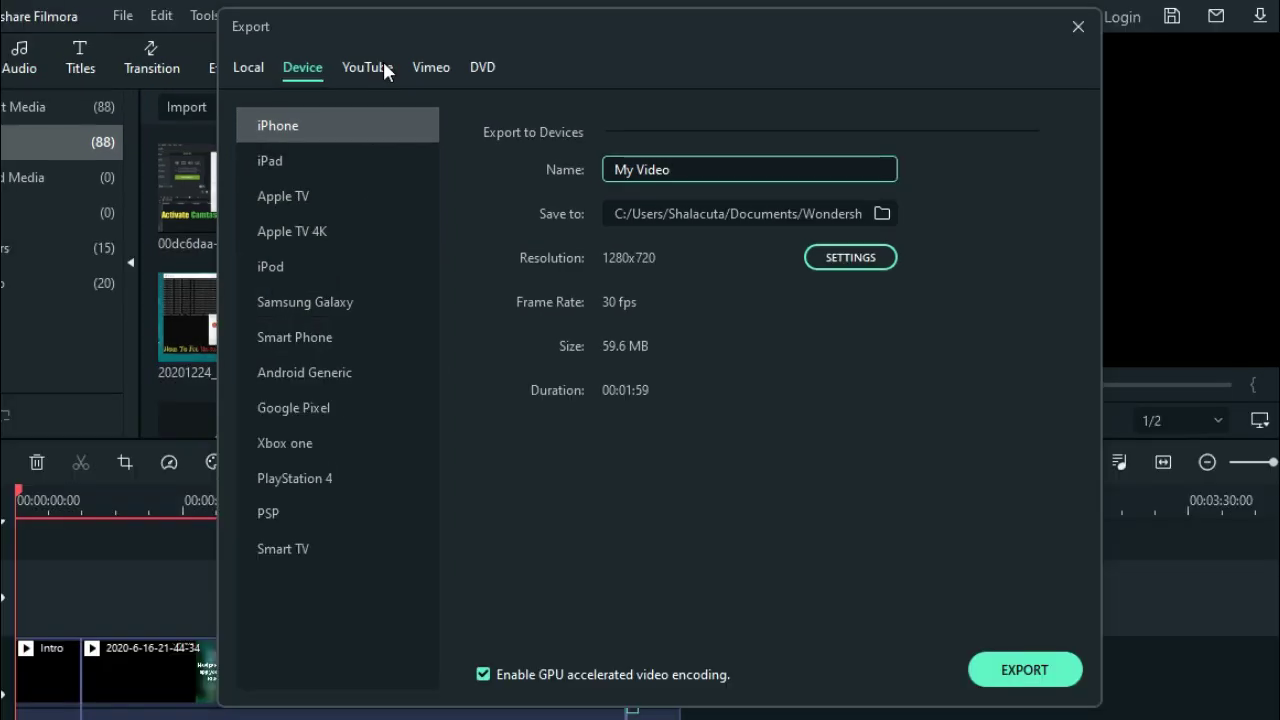
pyautogui.click(384, 62)
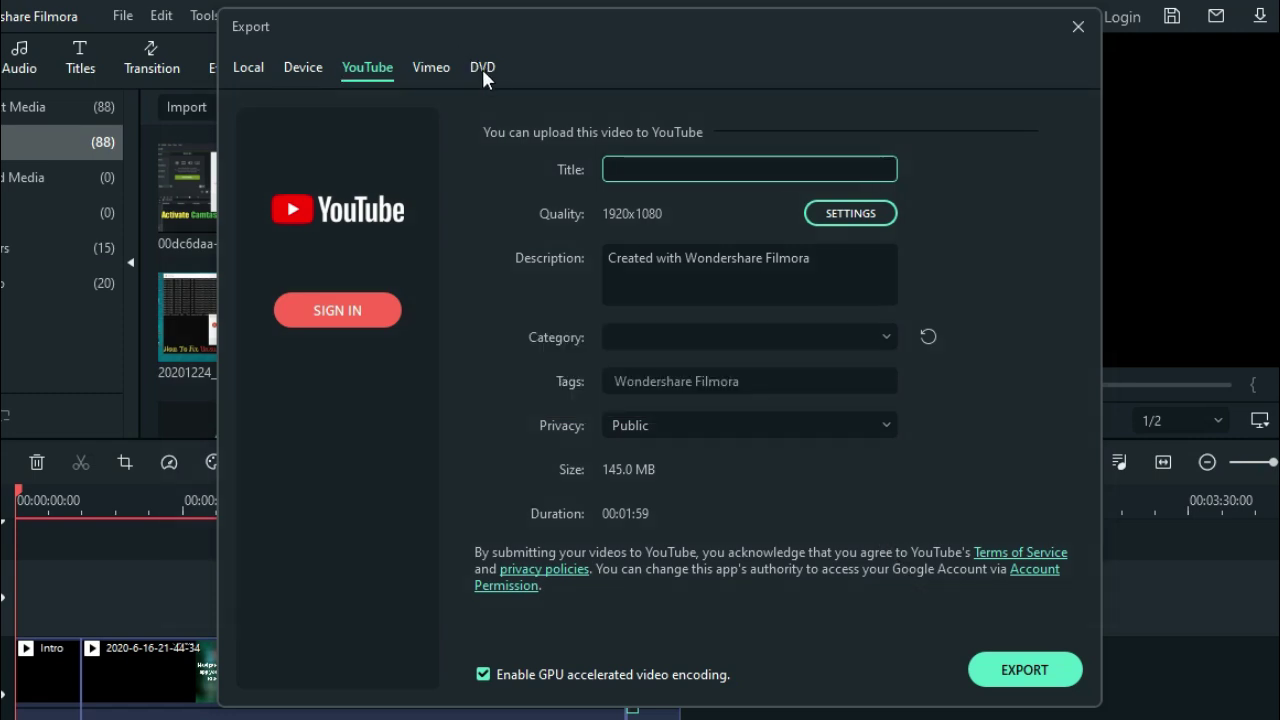
pyautogui.click(300, 67)
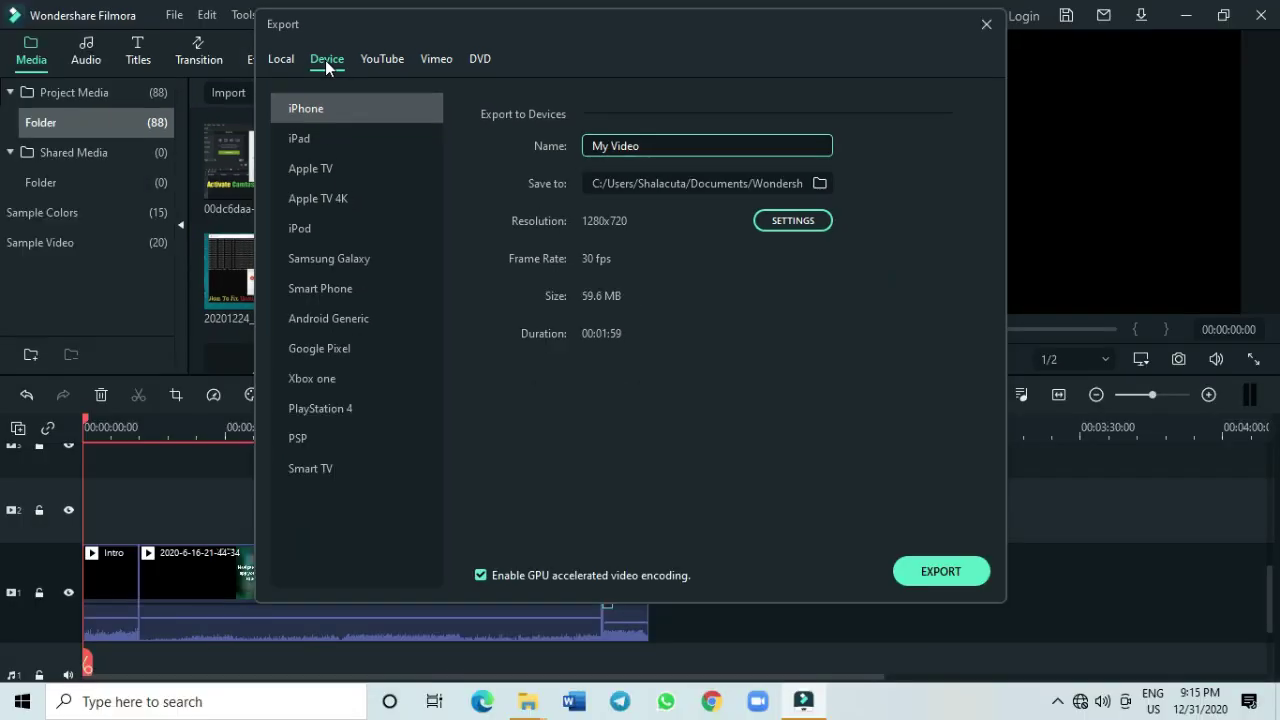
# Step: Choose the Smart Phone device preset and re-enter the export name as 'My Video'
pyautogui.click(321, 286)
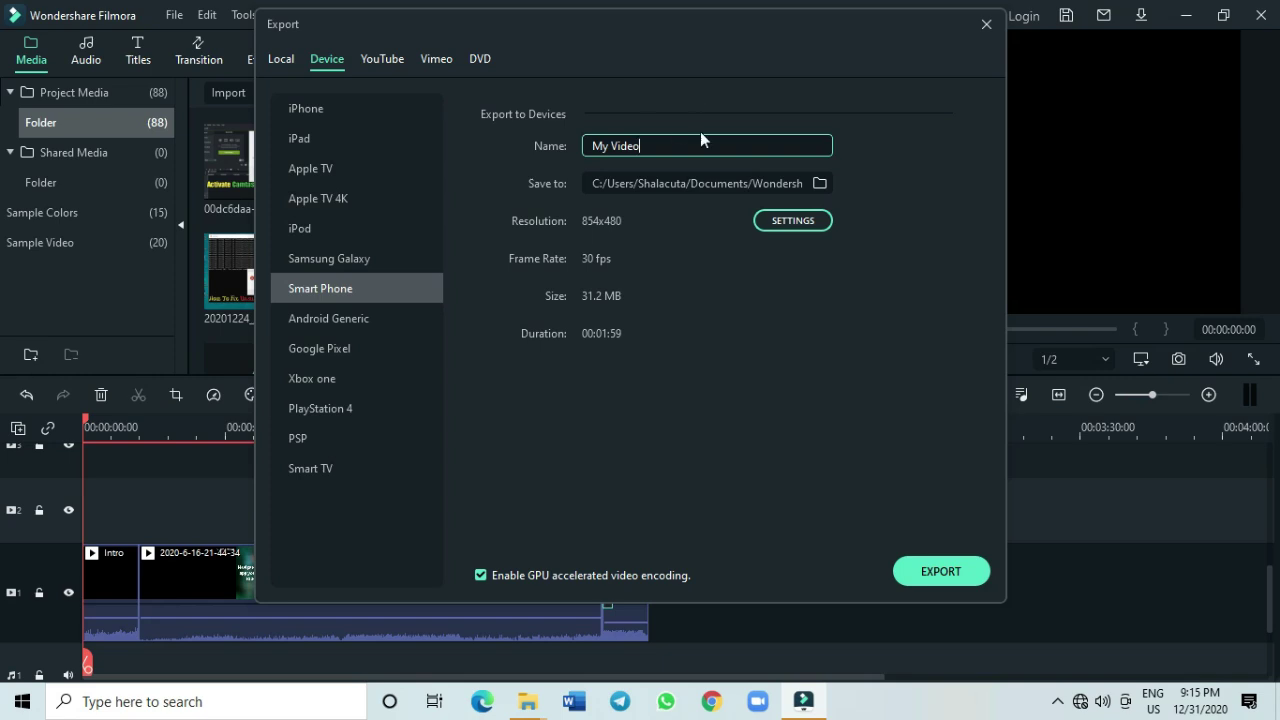
pyautogui.press('BackSpace')
pyautogui.press('BackSpace')
pyautogui.press('BackSpace')
pyautogui.write('deo')
pyautogui.click(818, 183)
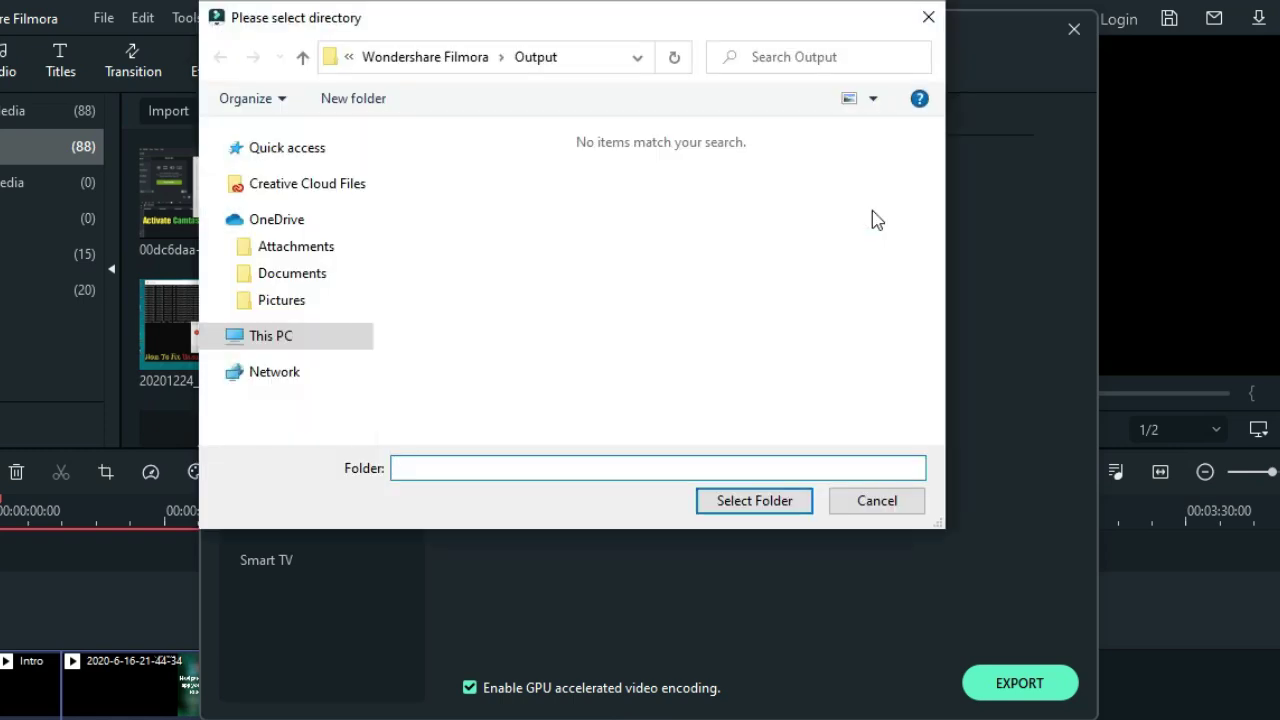
pyautogui.moveTo(281, 246)
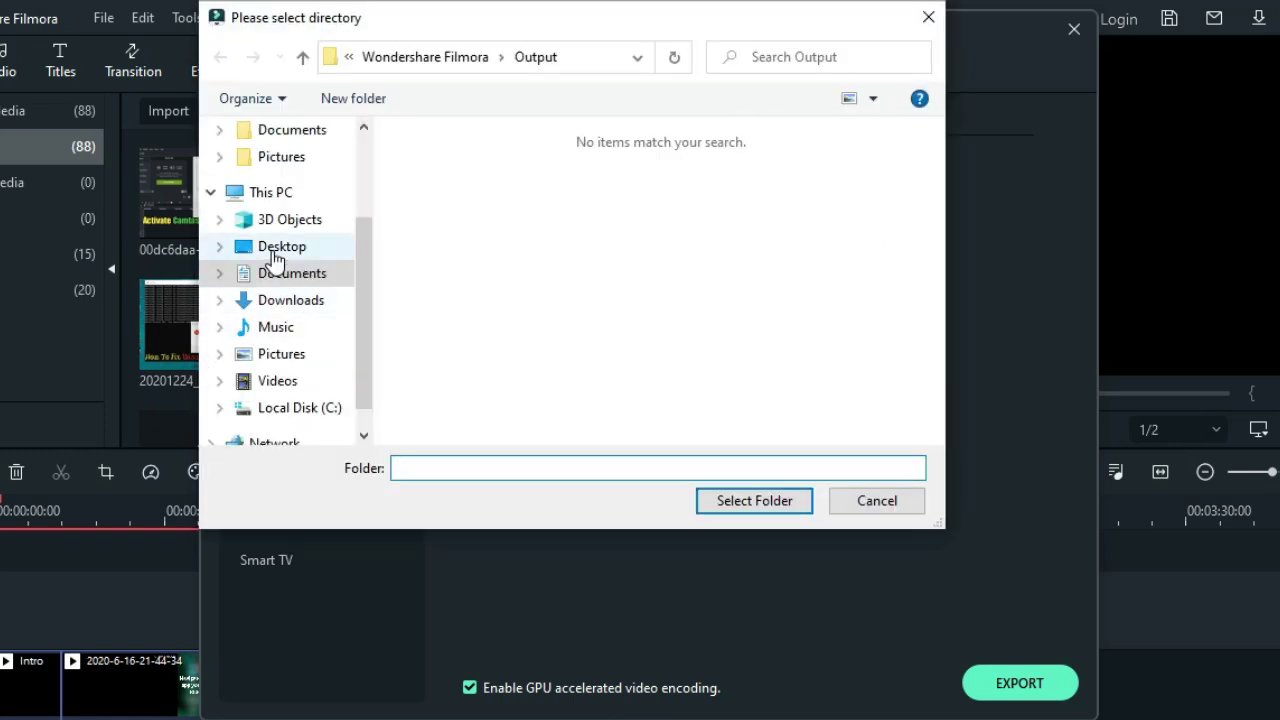
pyautogui.click(280, 272)
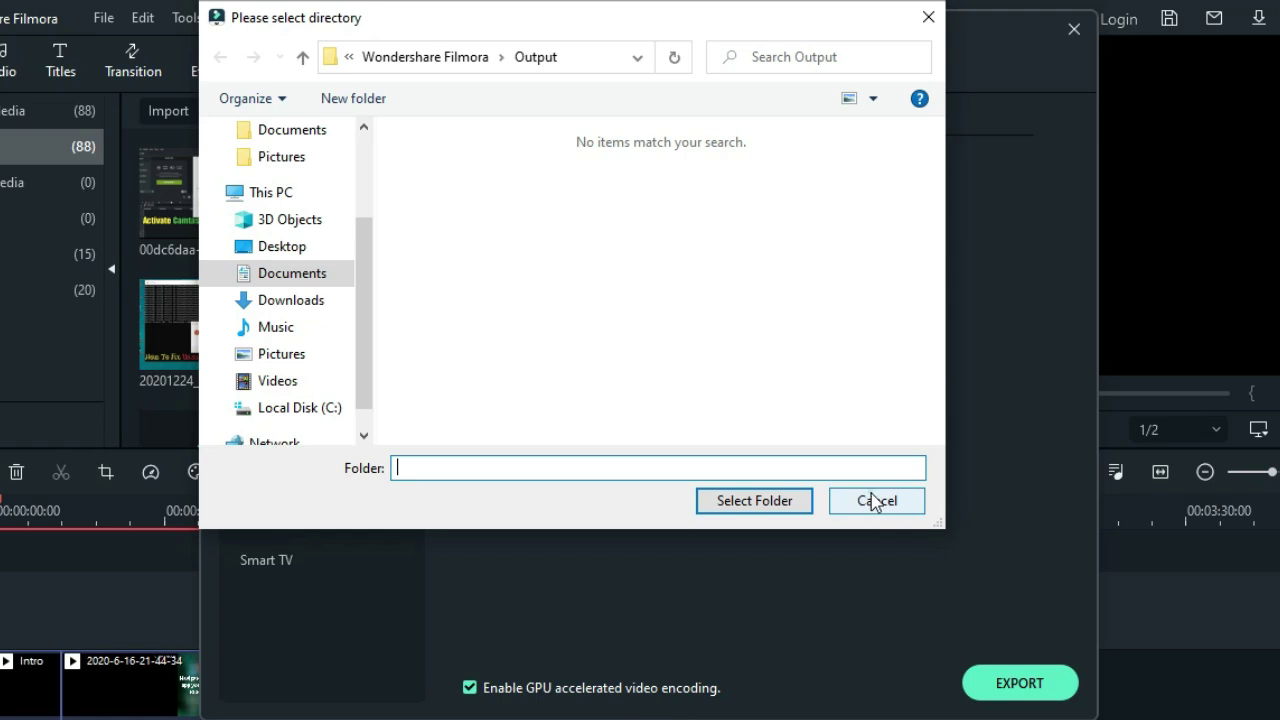
pyautogui.click(873, 500)
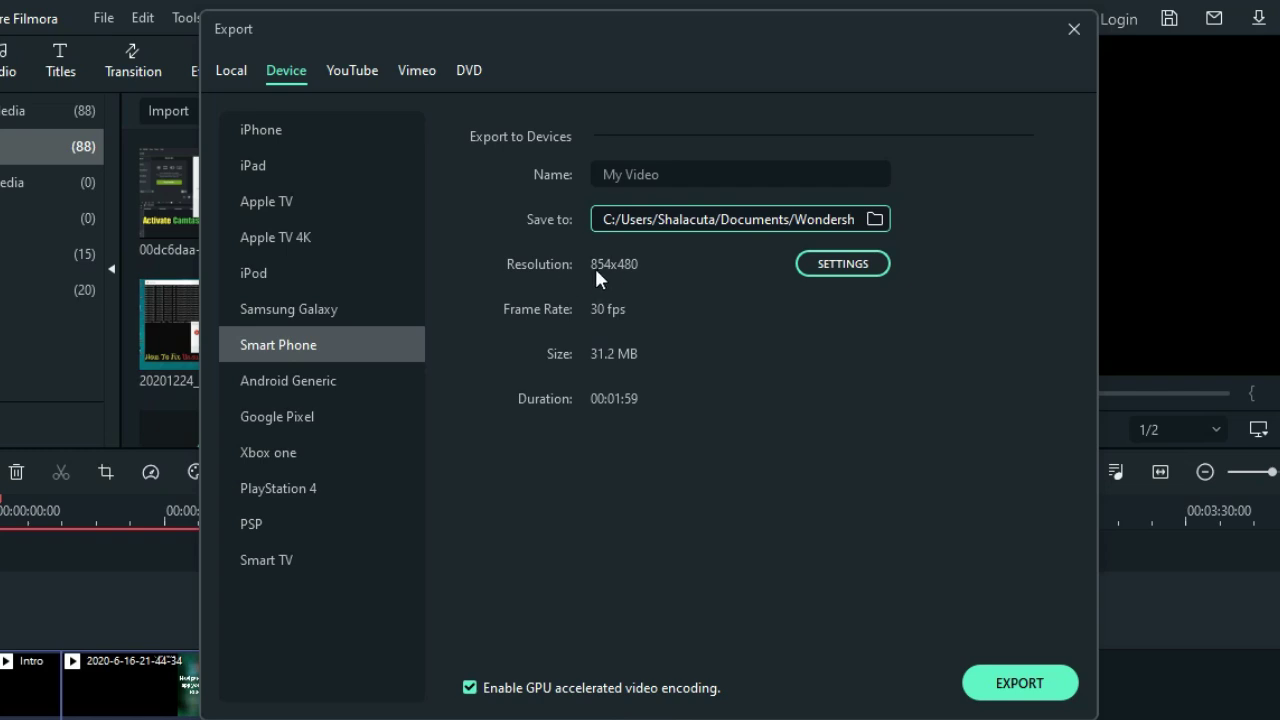
# Step: Change the Smart Phone export resolution from 854x480 to 720x480
pyautogui.click(836, 268)
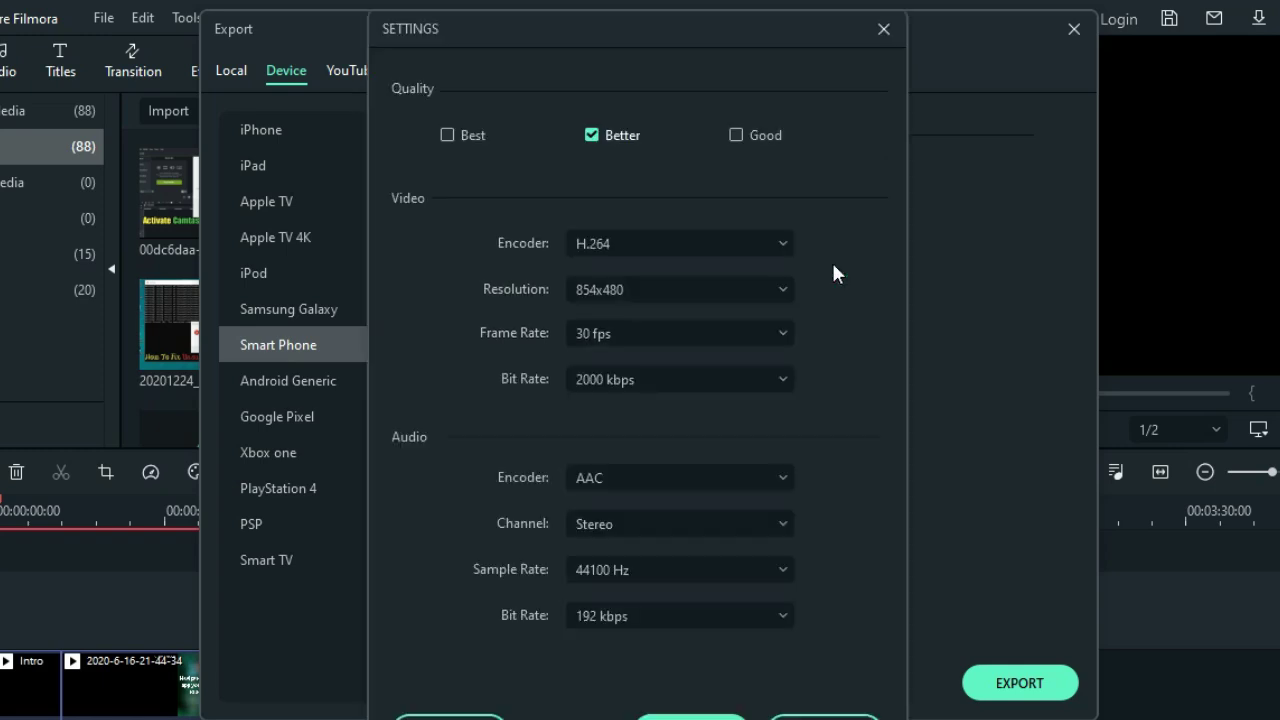
pyautogui.click(781, 293)
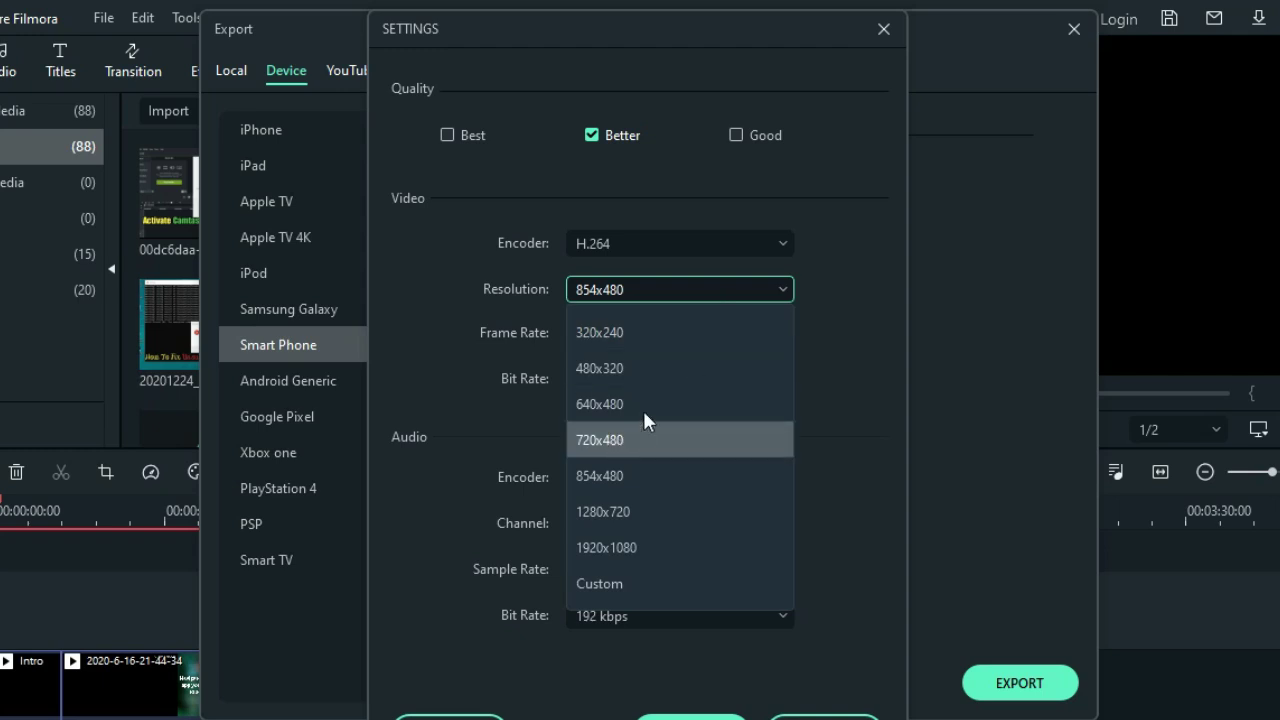
pyautogui.click(620, 442)
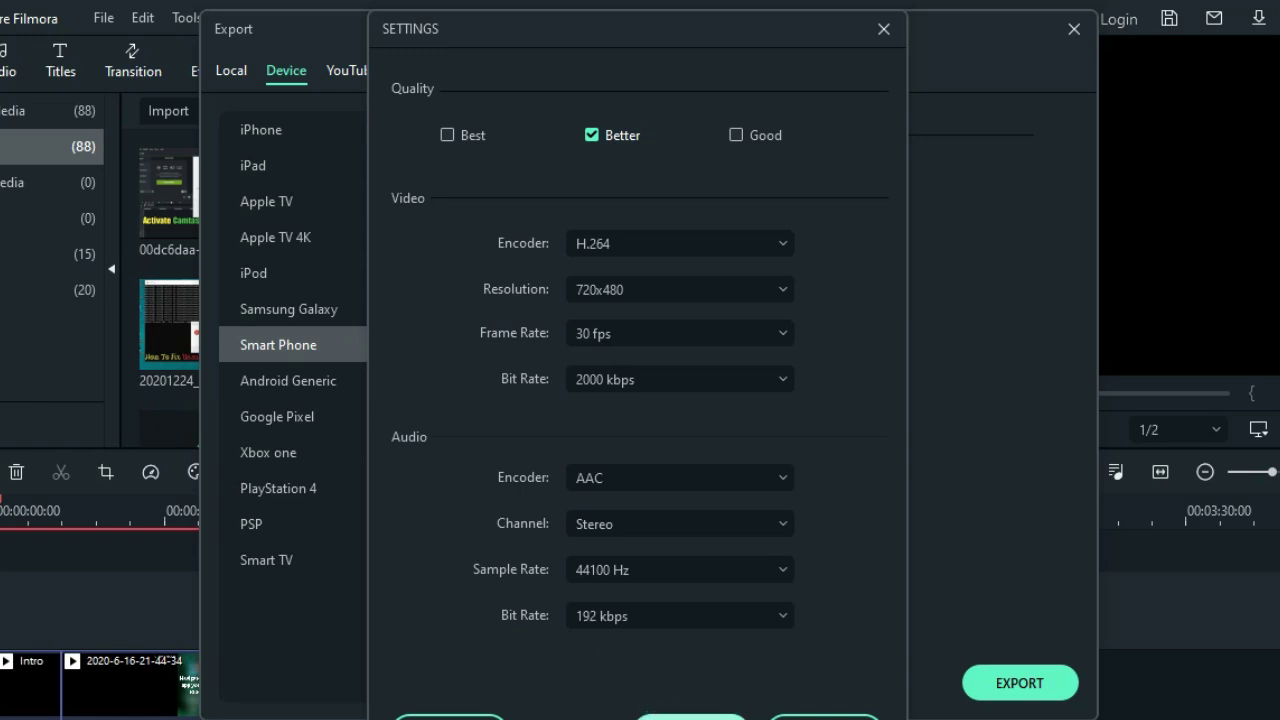
pyautogui.click(690, 716)
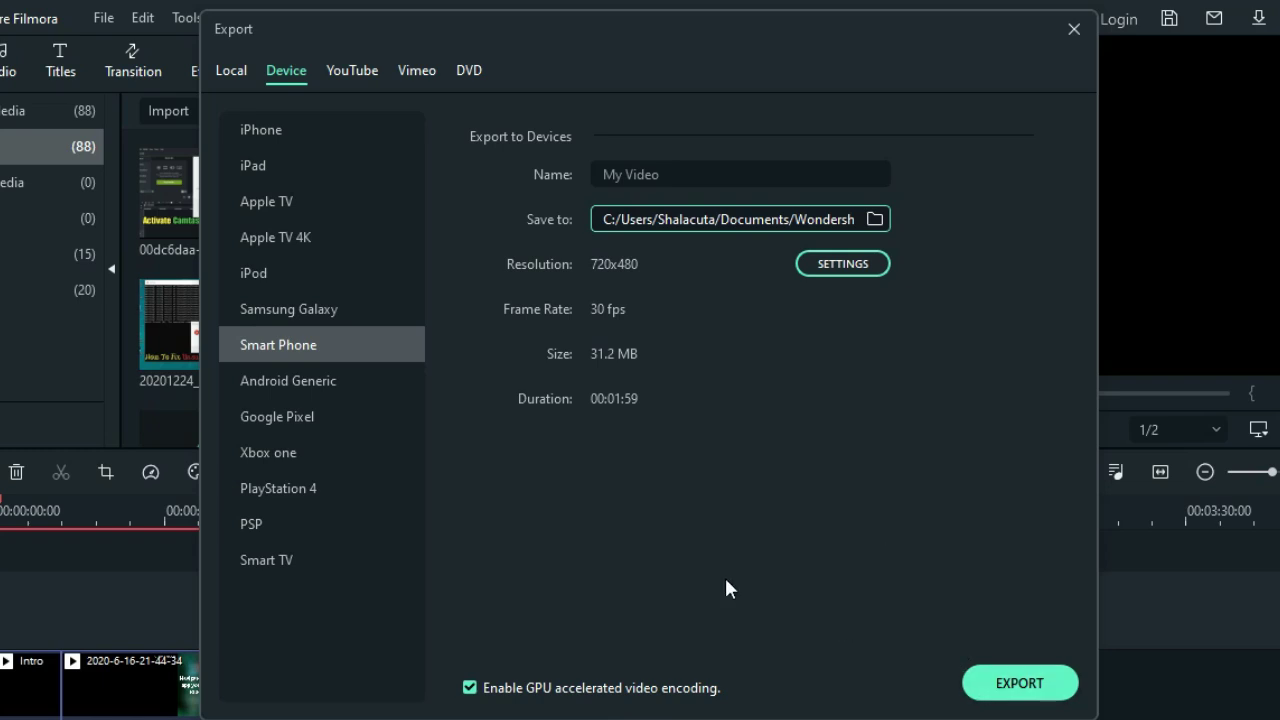
# Step: Render My Video.mp4 until the export progress reaches 100%
pyautogui.click(1033, 685)
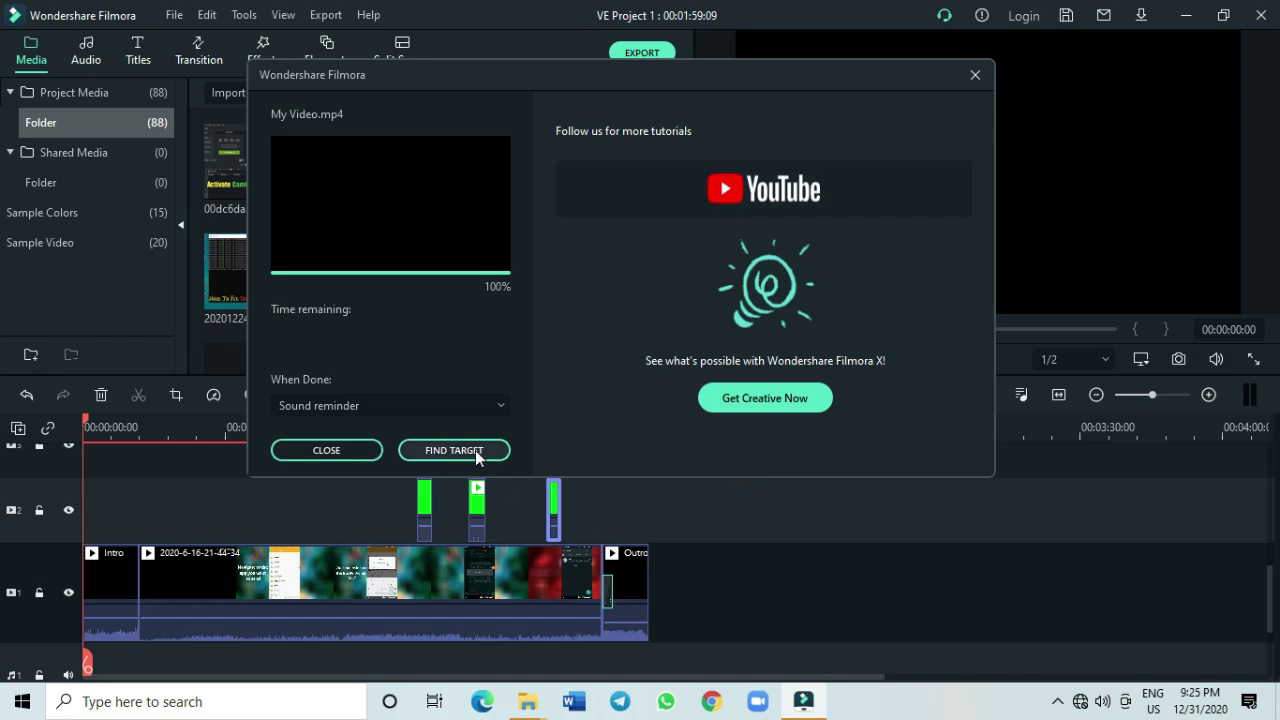
pyautogui.click(707, 457)
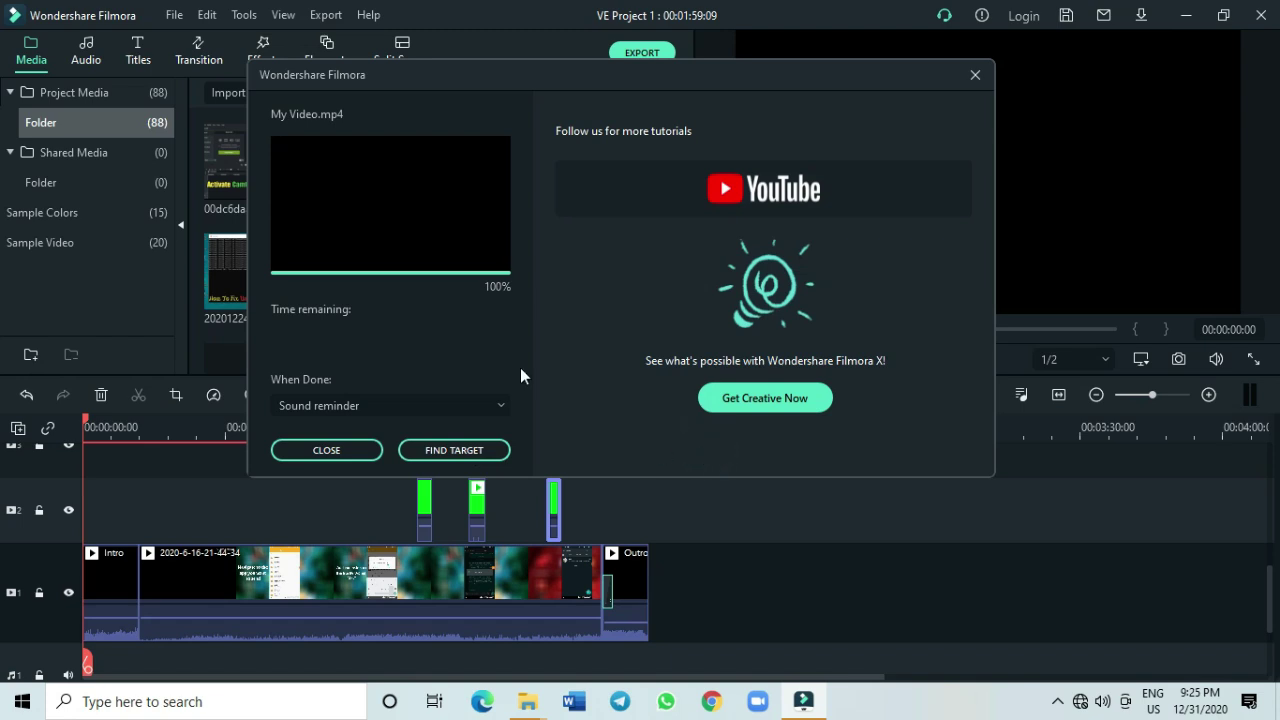
# Step: Open the Output folder maximized and select the exported My Video.mp4
pyautogui.click(471, 449)
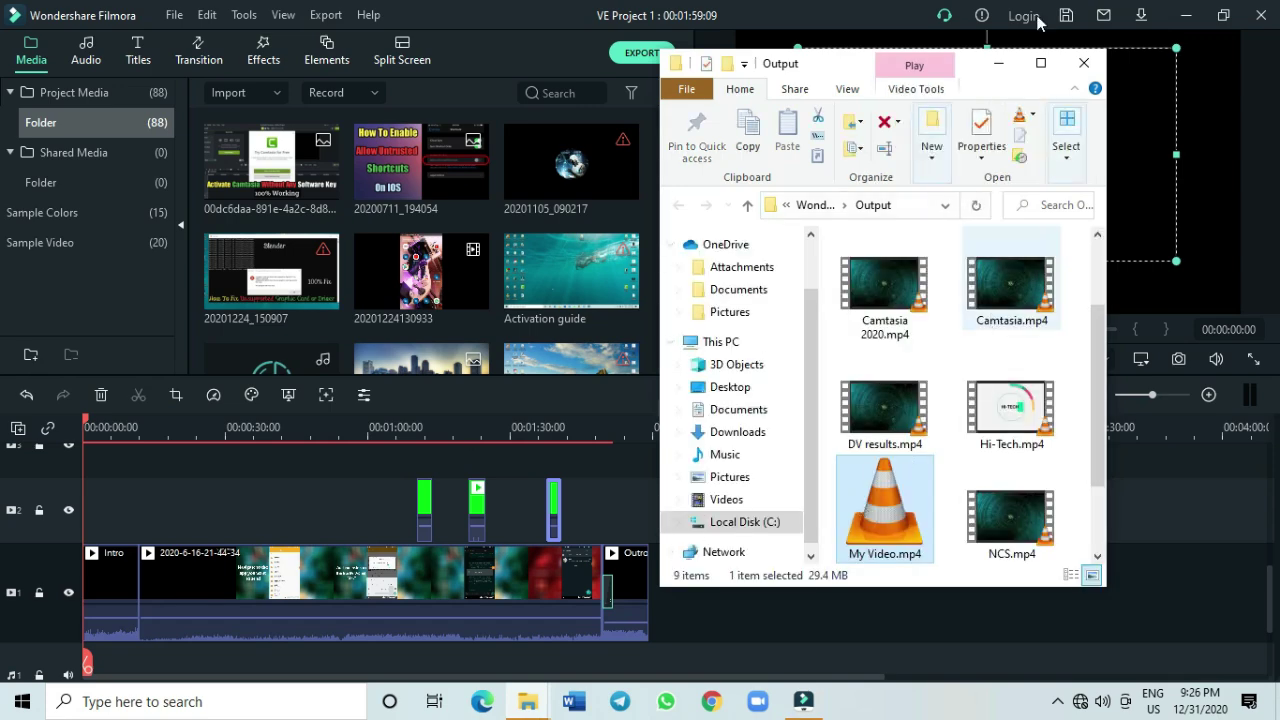
pyautogui.click(1040, 64)
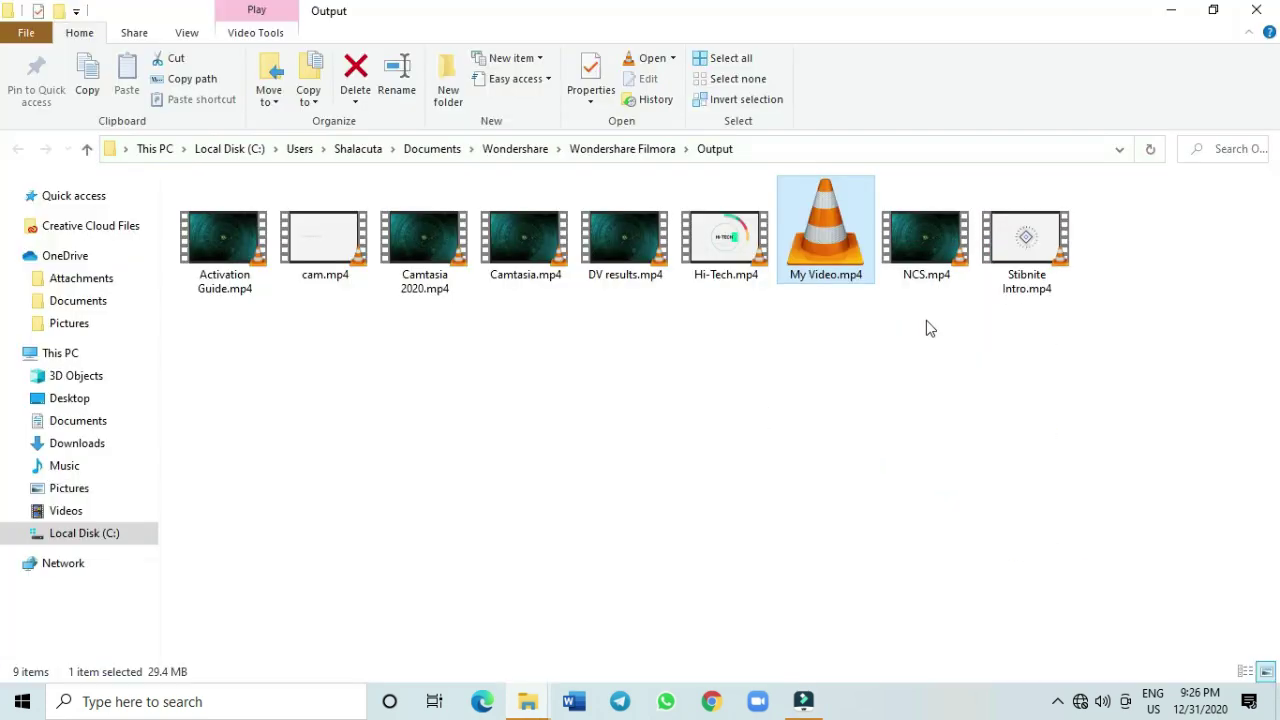
pyautogui.click(926, 320)
pyautogui.click(814, 245)
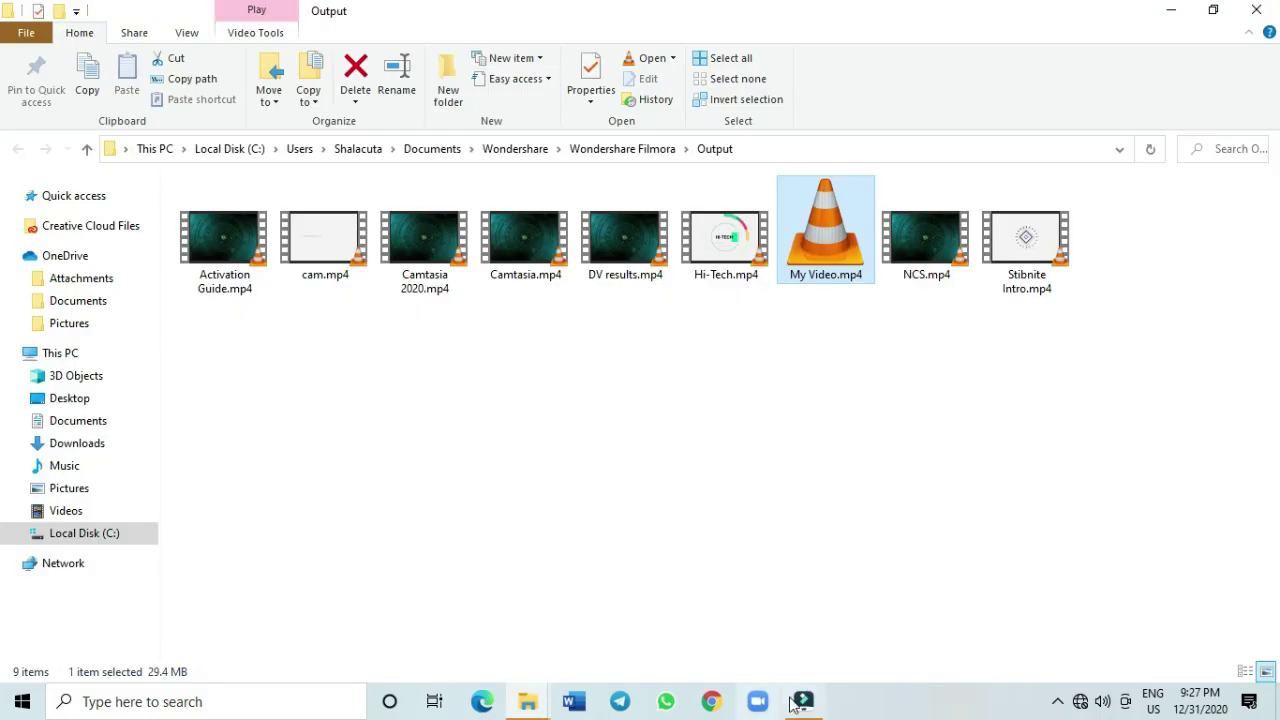
# Step: Switch back to the Filmora editor showing VE Project 1
pyautogui.click(798, 706)
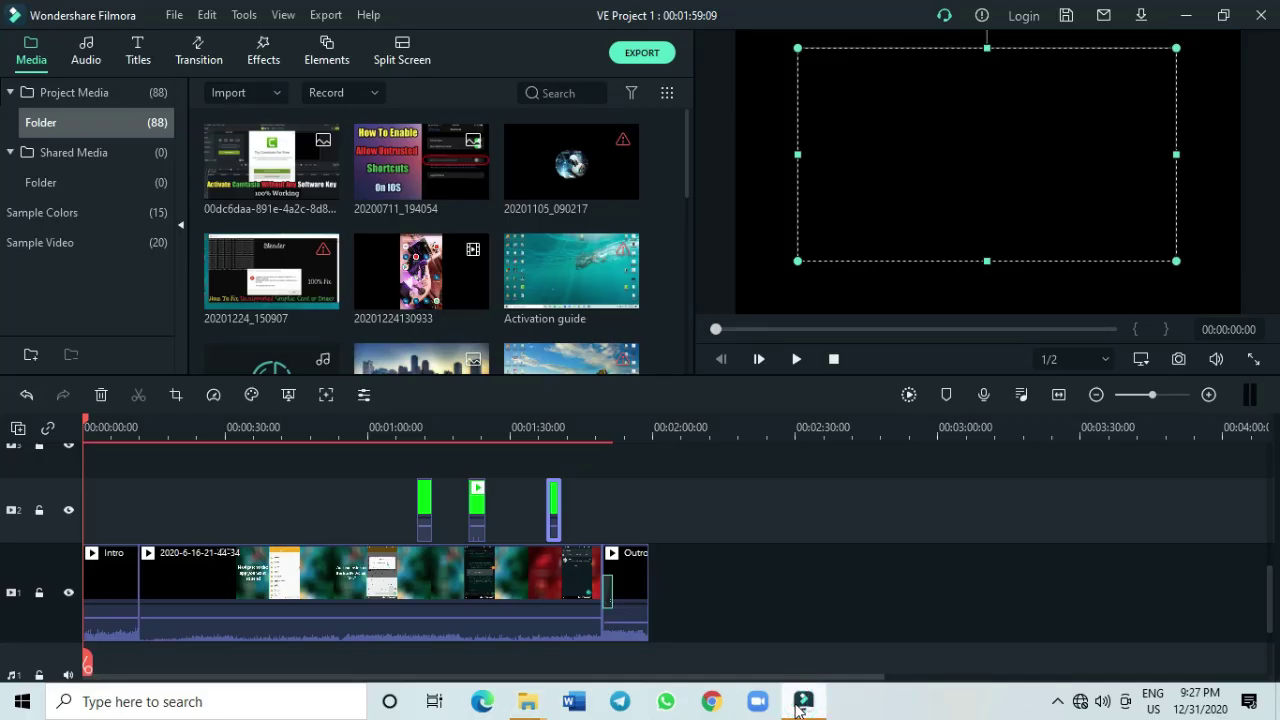